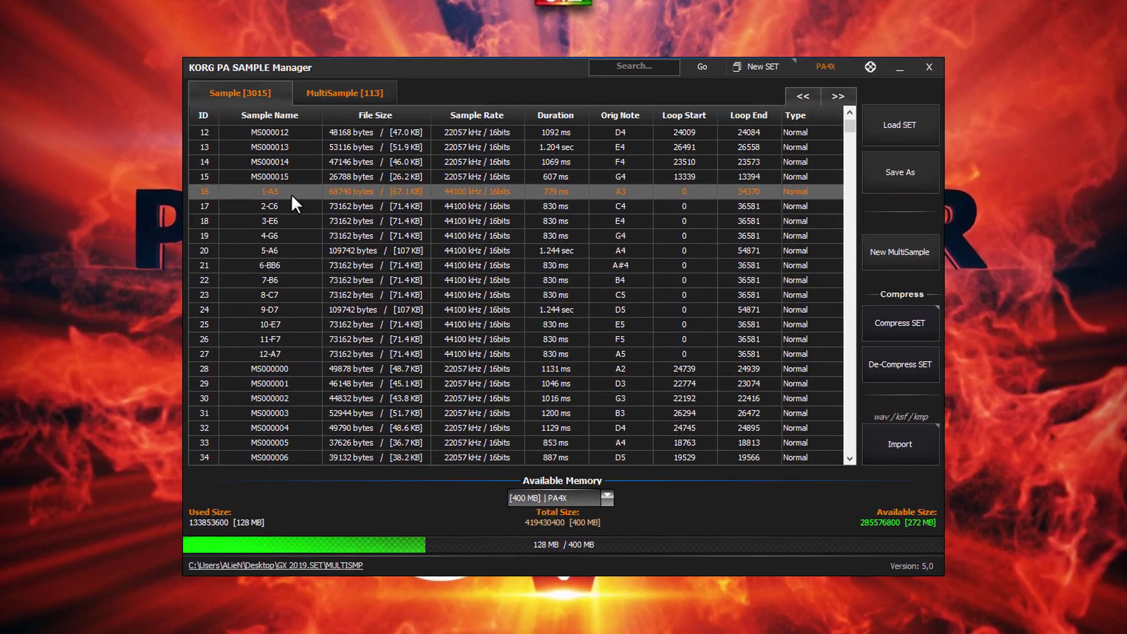
Step: Select samples 1-A5 through 12-A7 and compress them, confirming the dialog
{"action": "left_click_drag", "start_coordinate": [299, 205], "coordinate": [317, 347]}
{"action": "right_click", "coordinate": [298, 228]}
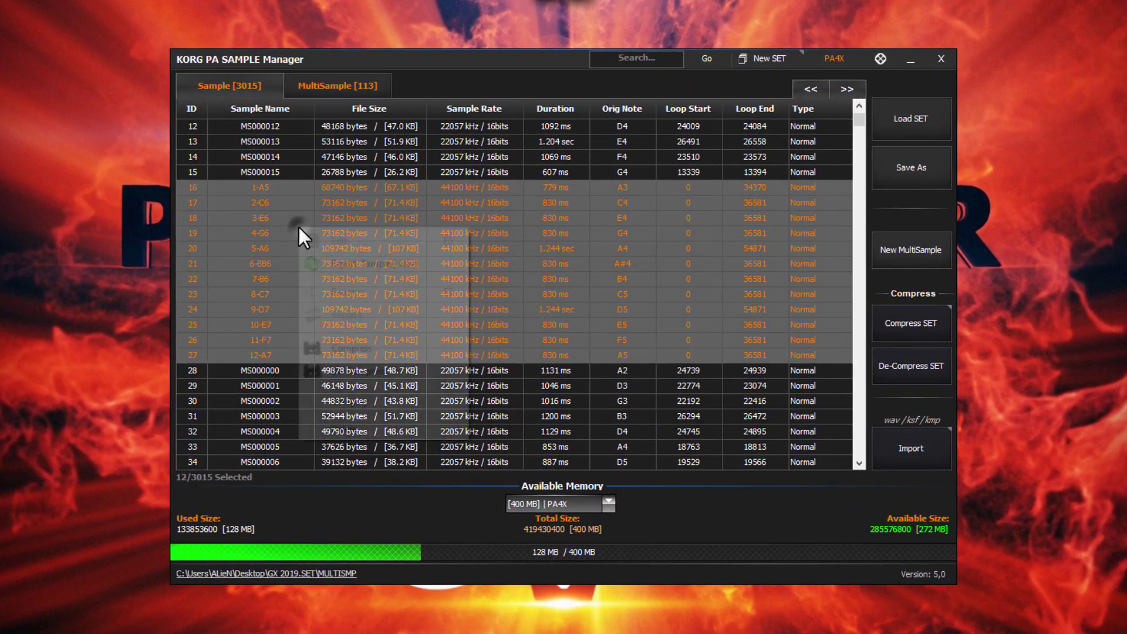
{"action": "left_click", "coordinate": [359, 346]}
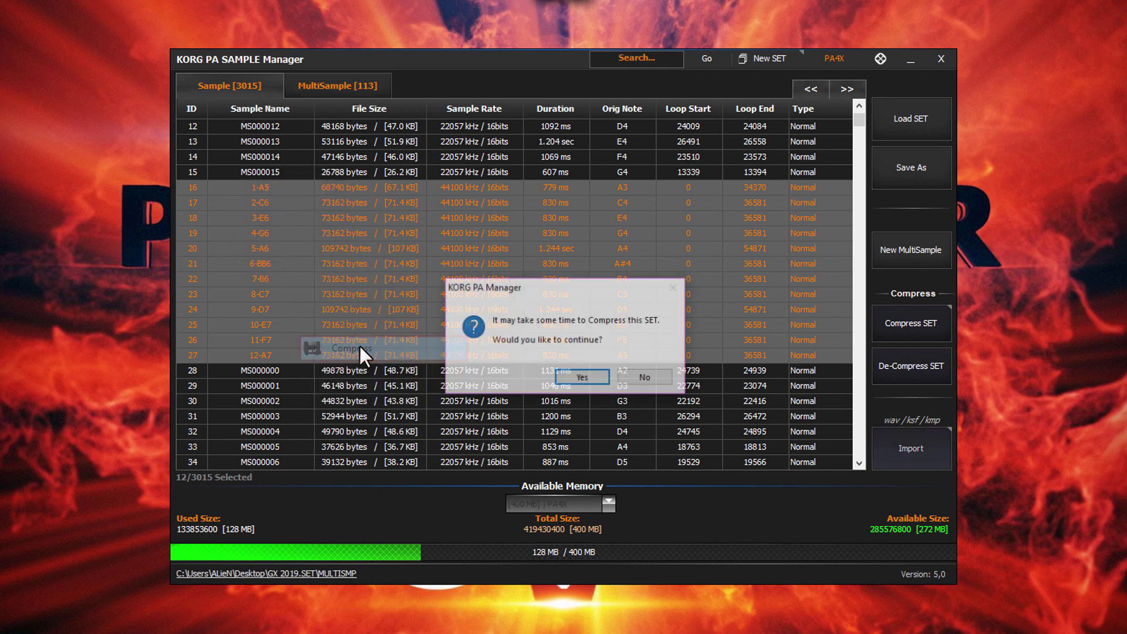
{"action": "left_click", "coordinate": [589, 371]}
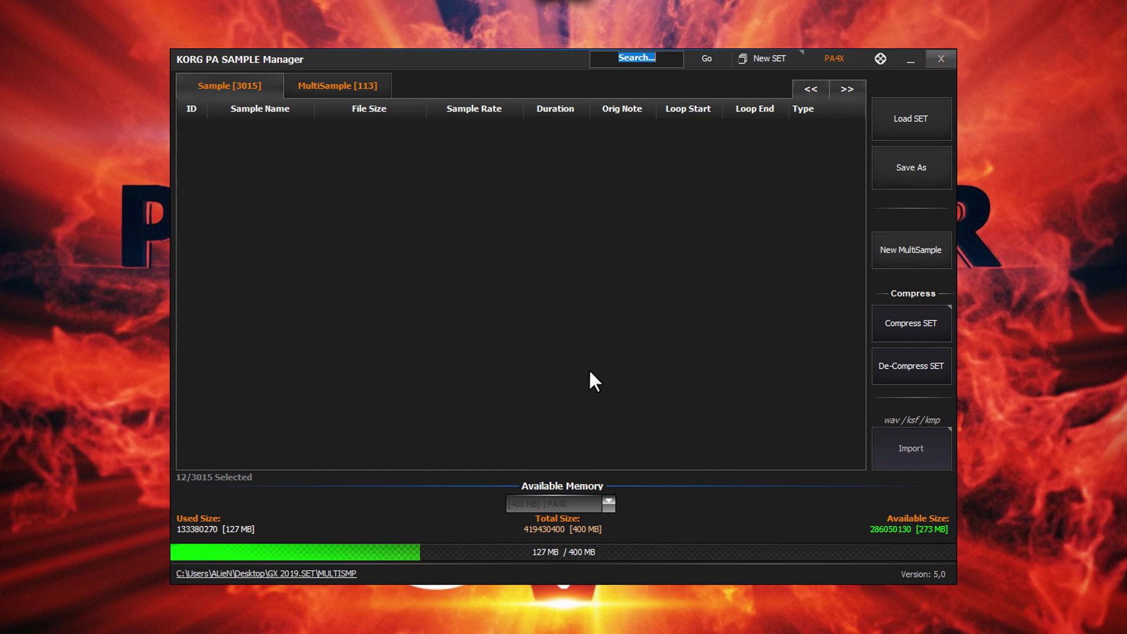
{"action": "scroll", "coordinate": [590, 368], "scroll_direction": "down", "scroll_amount": 3}
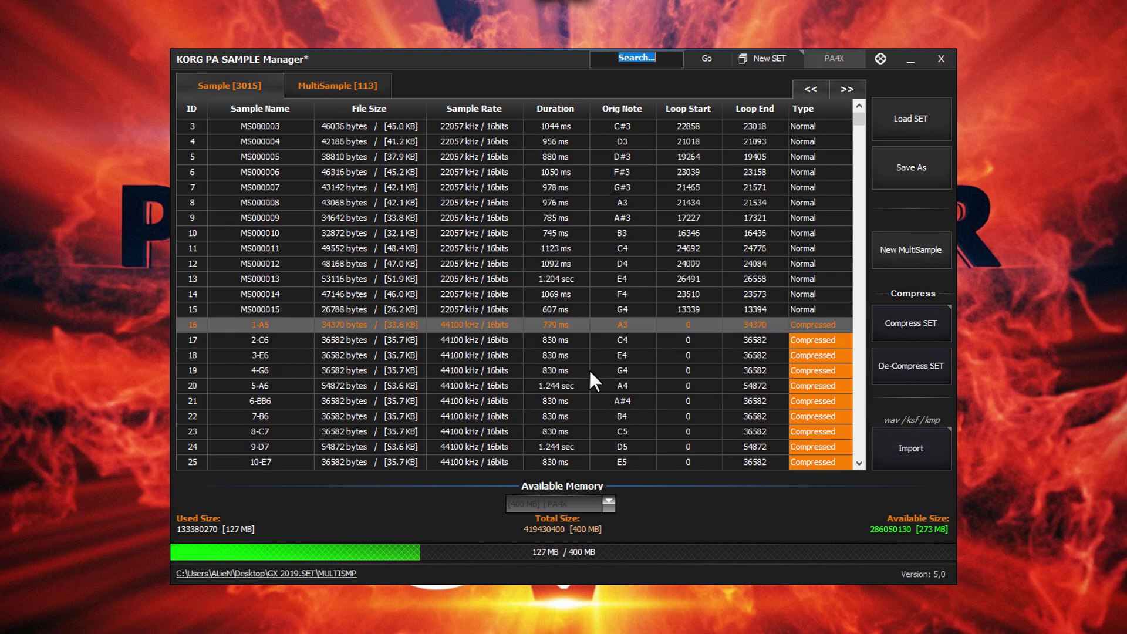
{"action": "left_click", "coordinate": [287, 263]}
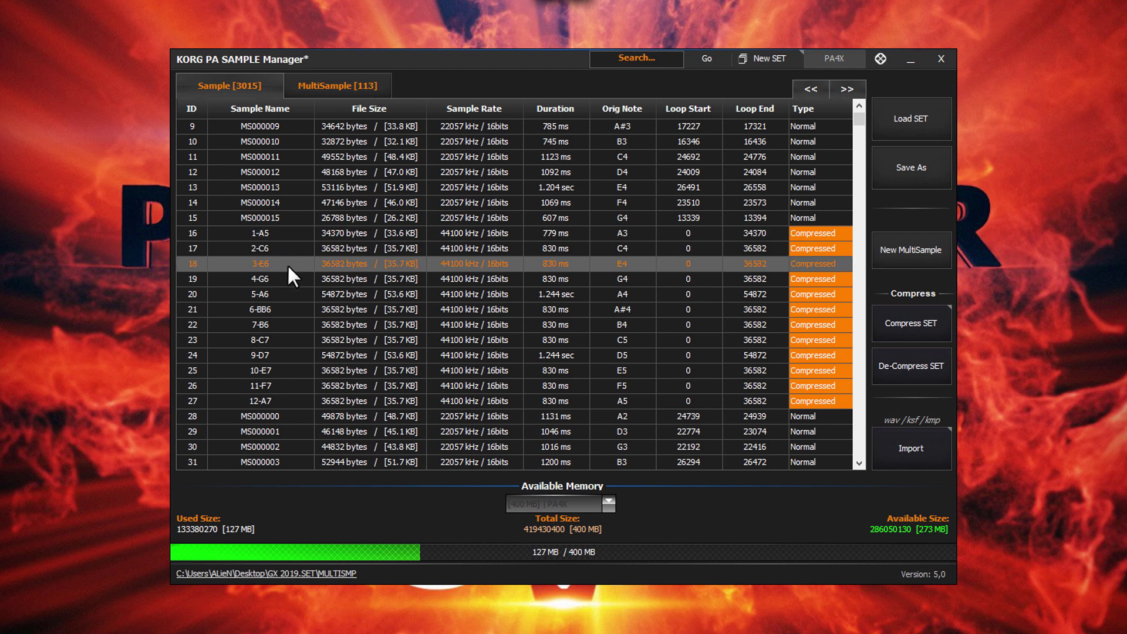
{"action": "left_click", "coordinate": [290, 308]}
{"action": "left_click", "coordinate": [292, 341]}
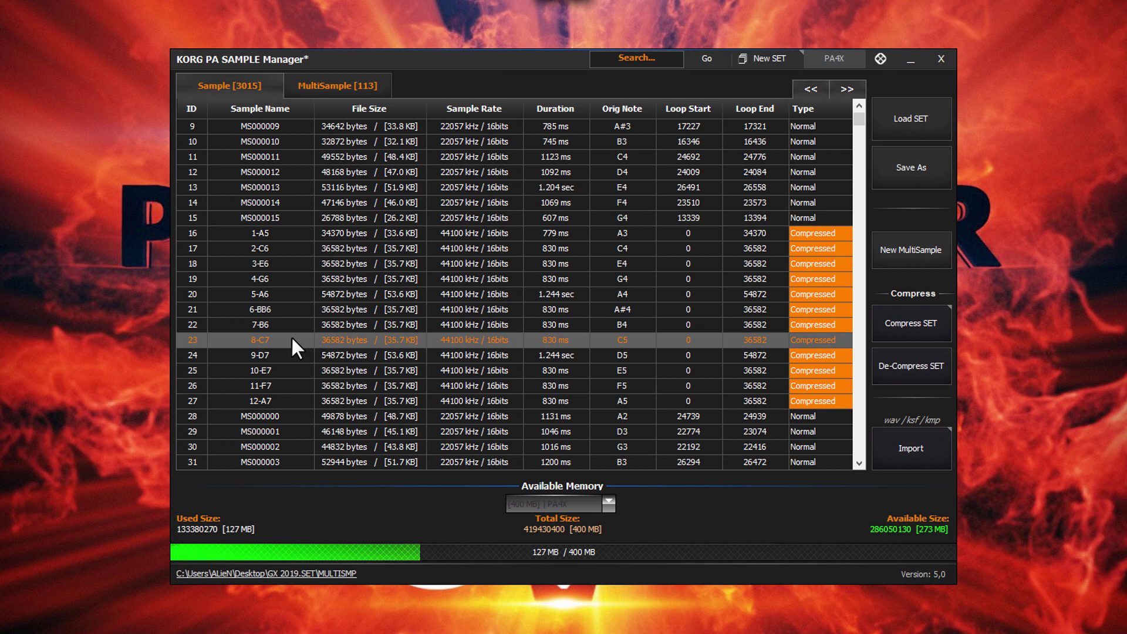
Step: Run Compress SET on all samples and confirm Yes, dropping memory to 63.9 MB
{"action": "left_click", "coordinate": [878, 328]}
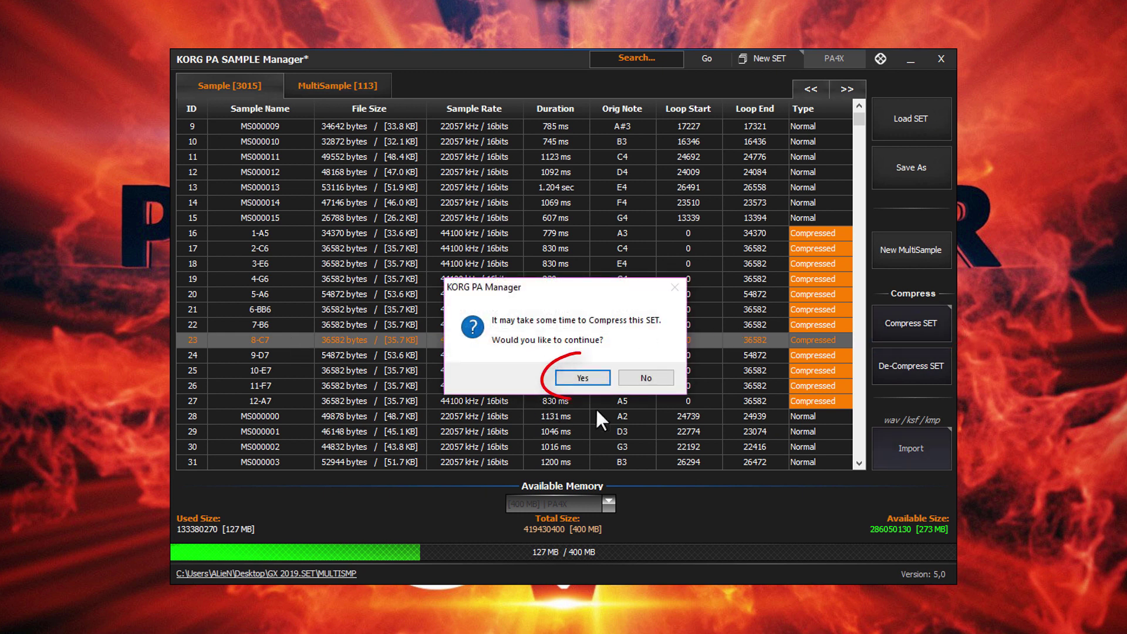
{"action": "left_click", "coordinate": [594, 378]}
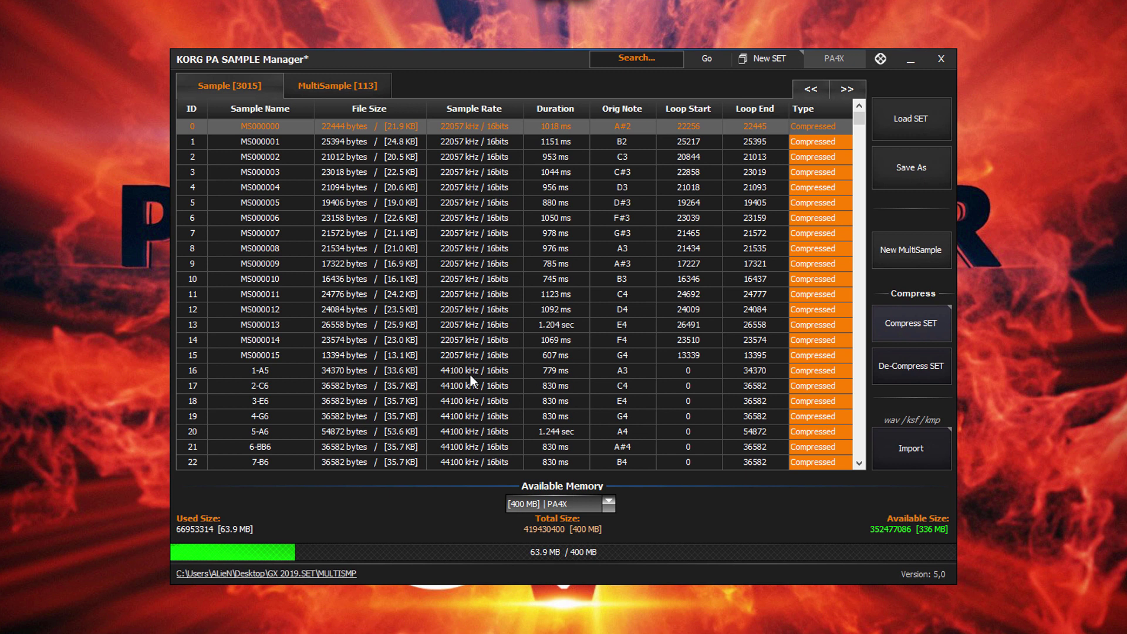
Step: Select samples 1-A5 through 11-F7 and de-compress them back to Normal
{"action": "scroll", "coordinate": [347, 319], "scroll_direction": "down", "scroll_amount": 3}
{"action": "left_click", "coordinate": [295, 231]}
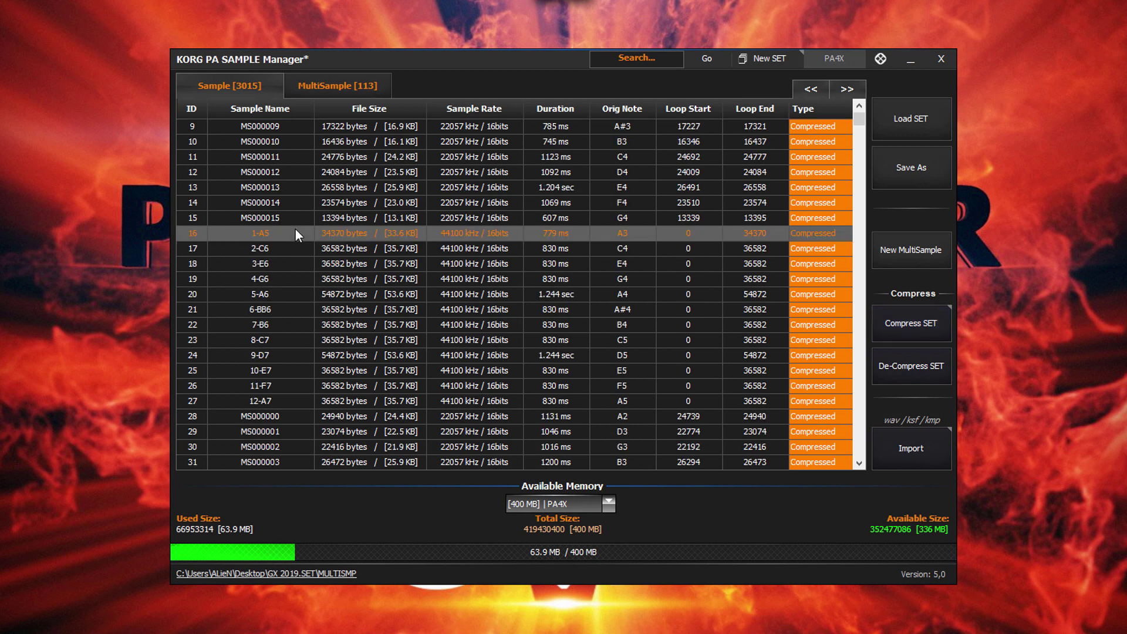
{"action": "left_click_drag", "start_coordinate": [295, 230], "coordinate": [296, 391]}
{"action": "right_click", "coordinate": [305, 299]}
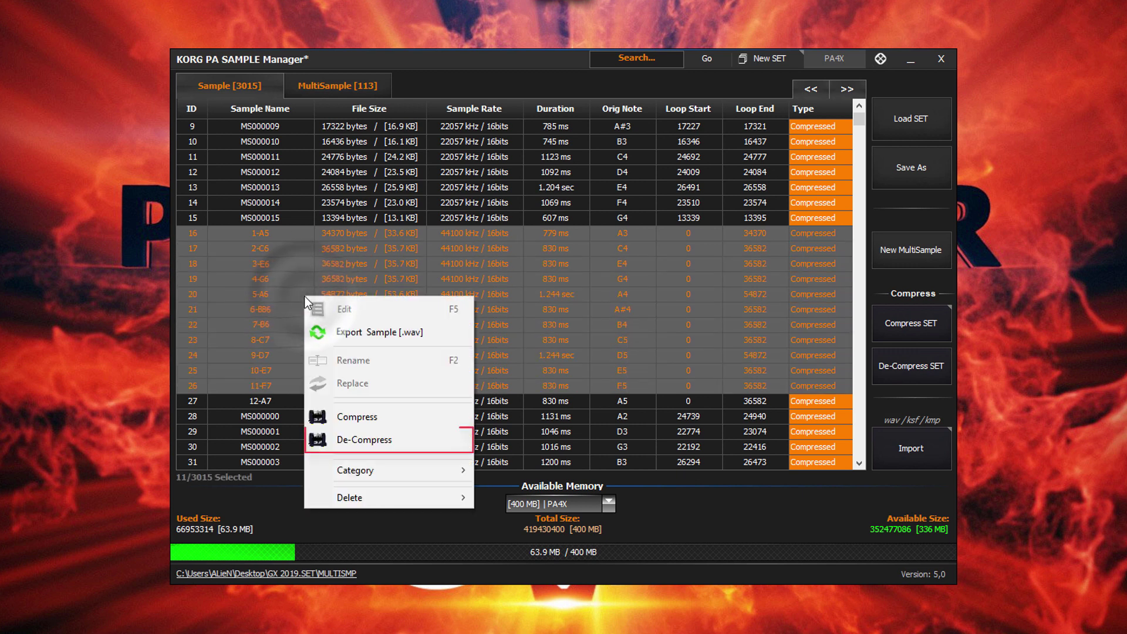
{"action": "left_click", "coordinate": [425, 439]}
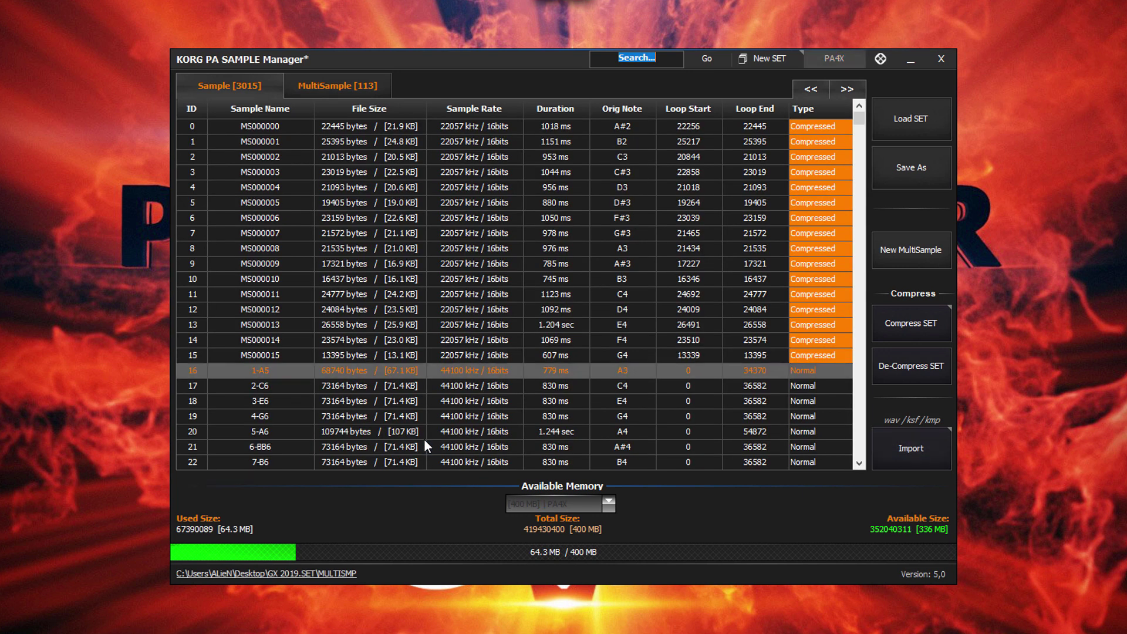
{"action": "scroll", "coordinate": [424, 439], "scroll_direction": "down", "scroll_amount": 4}
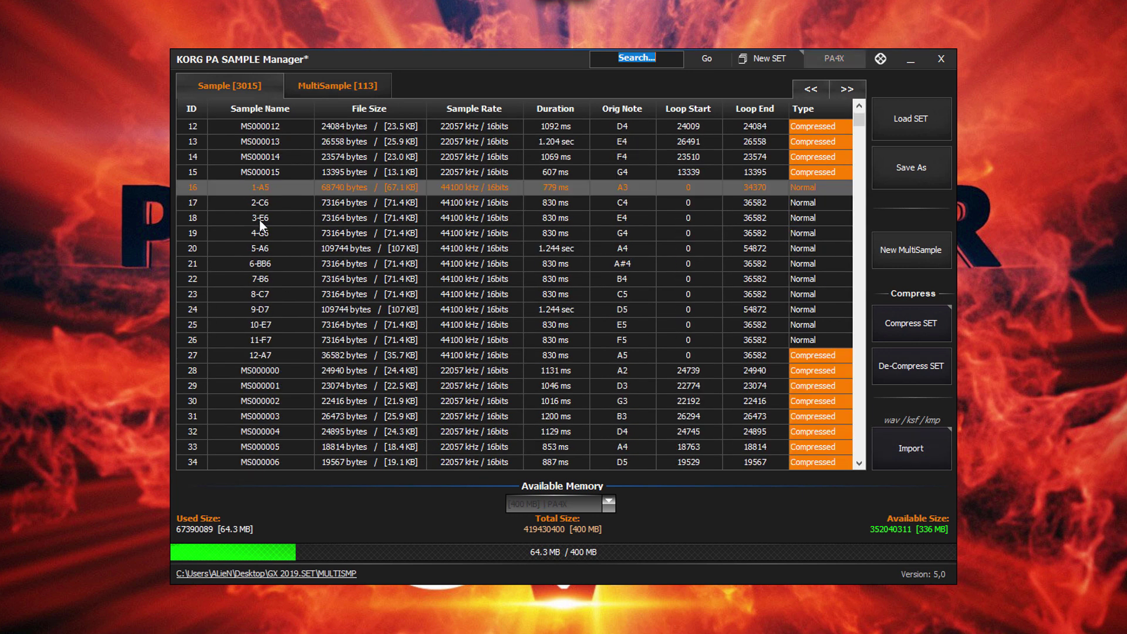
Step: Check that 3-E6 and 5-A6 are Normal, then de-compress the whole set to 128 MB
{"action": "left_click", "coordinate": [271, 217]}
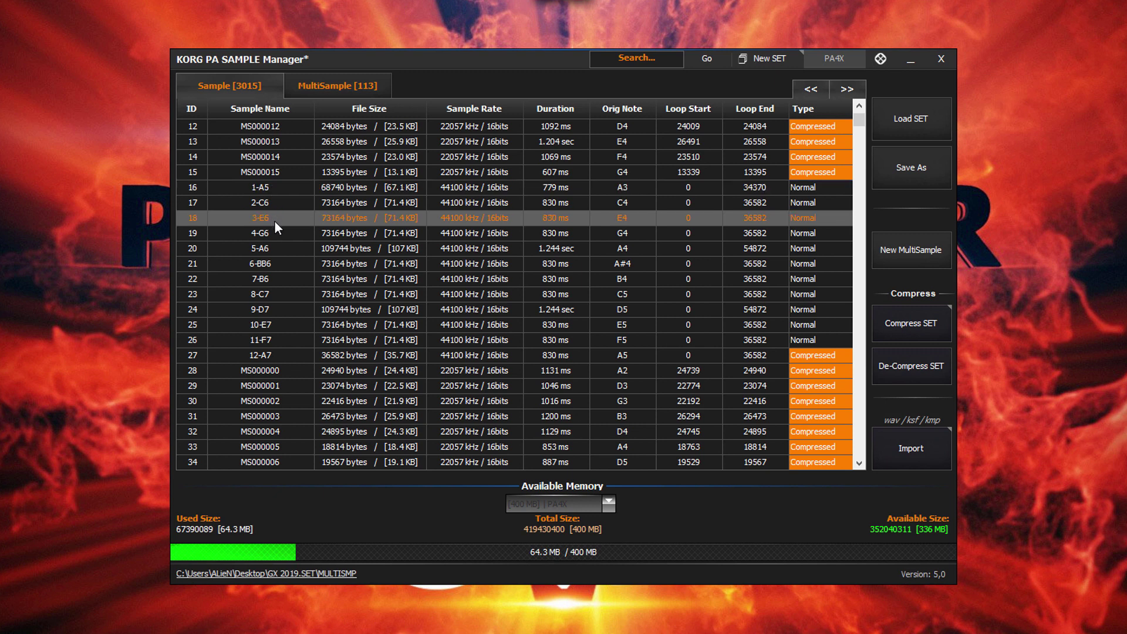
{"action": "left_click", "coordinate": [278, 248]}
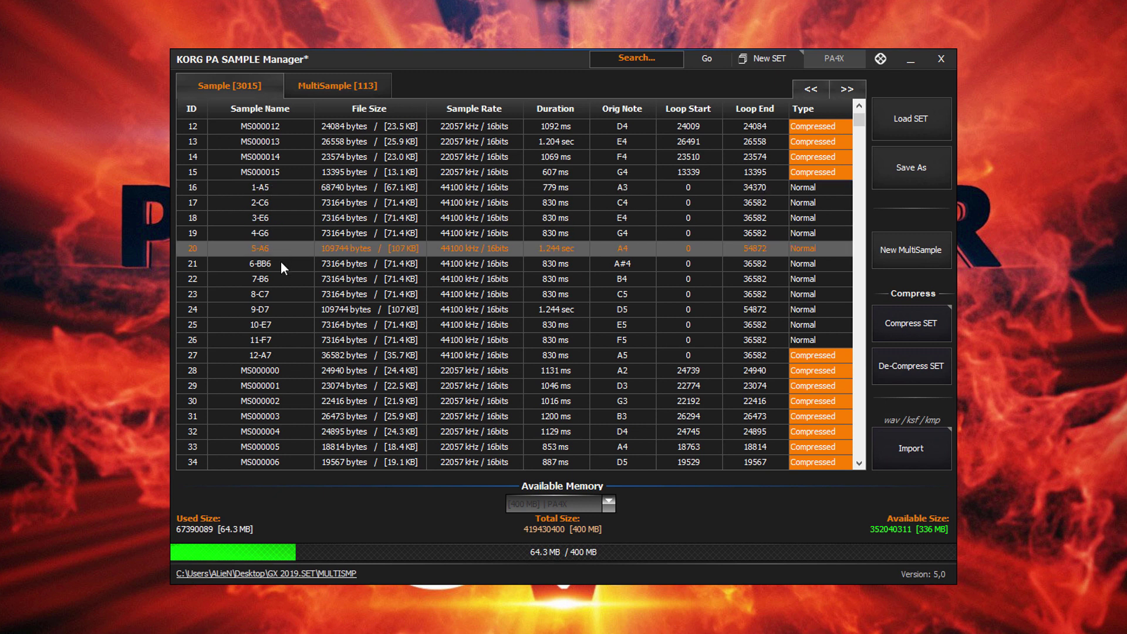
{"action": "left_click", "coordinate": [906, 365]}
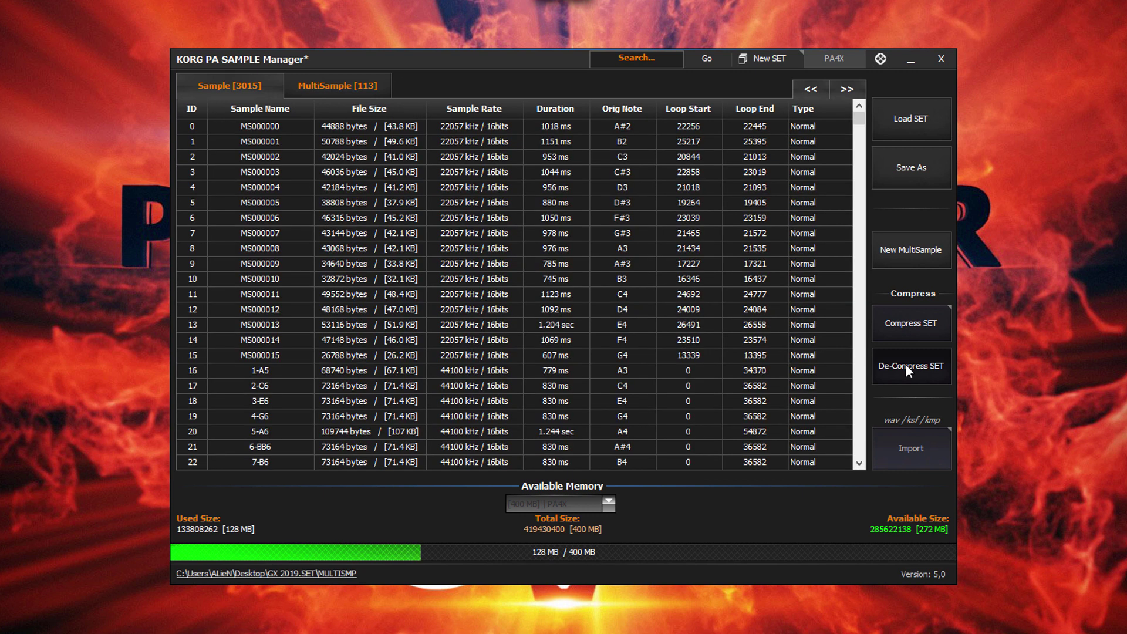
{"action": "left_click", "coordinate": [283, 371]}
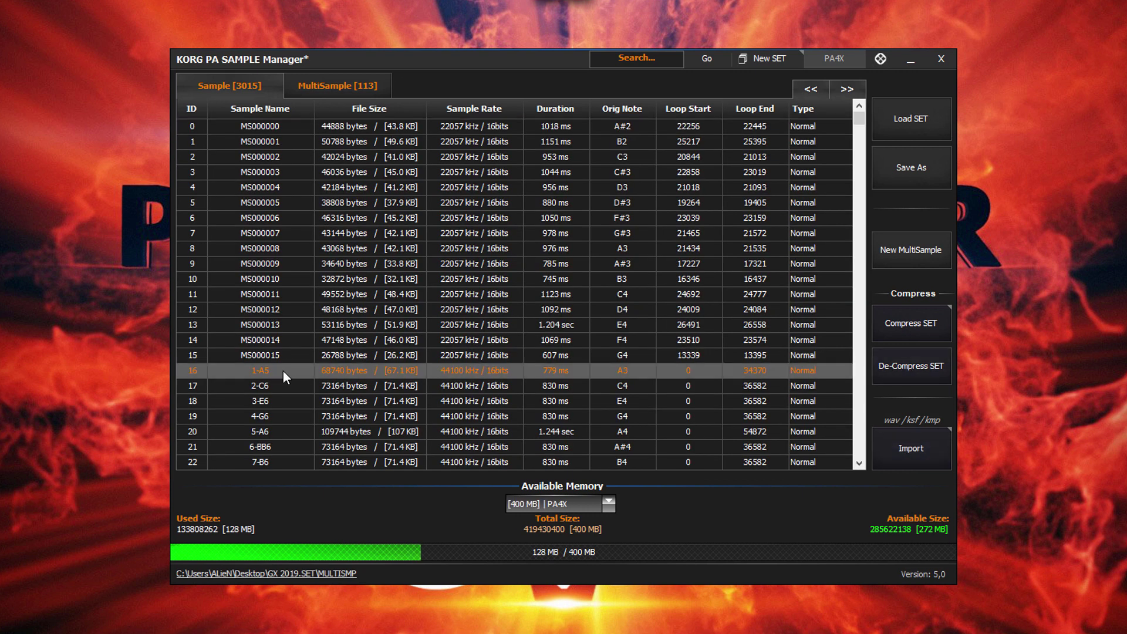
{"action": "scroll", "coordinate": [283, 371], "scroll_direction": "down", "scroll_amount": 3}
{"action": "left_click", "coordinate": [300, 263]}
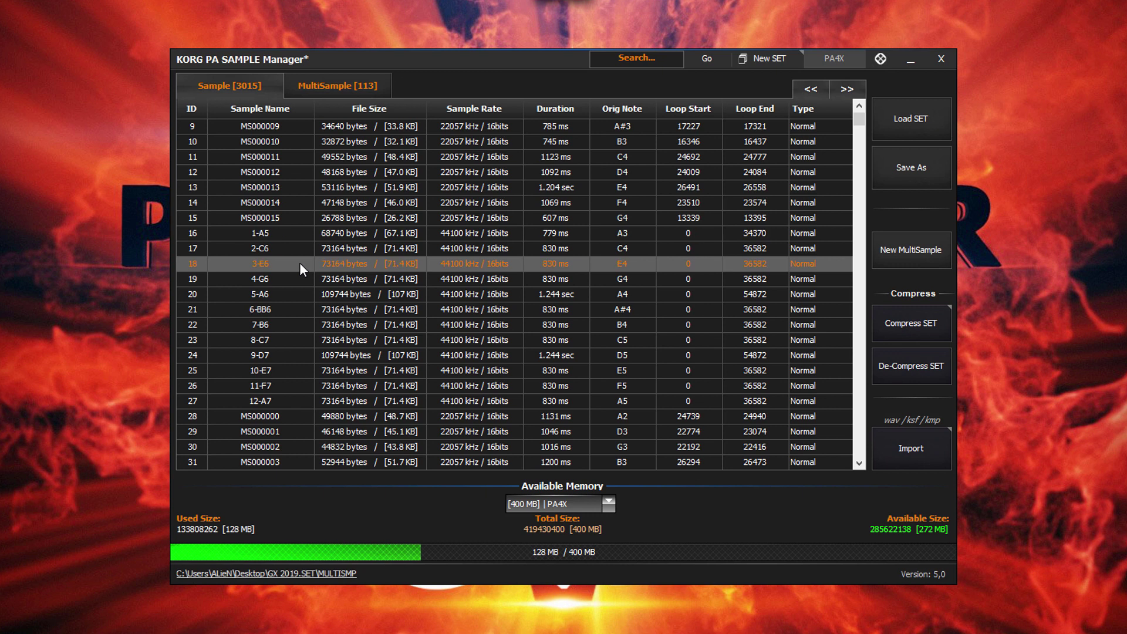
{"action": "left_click", "coordinate": [305, 305]}
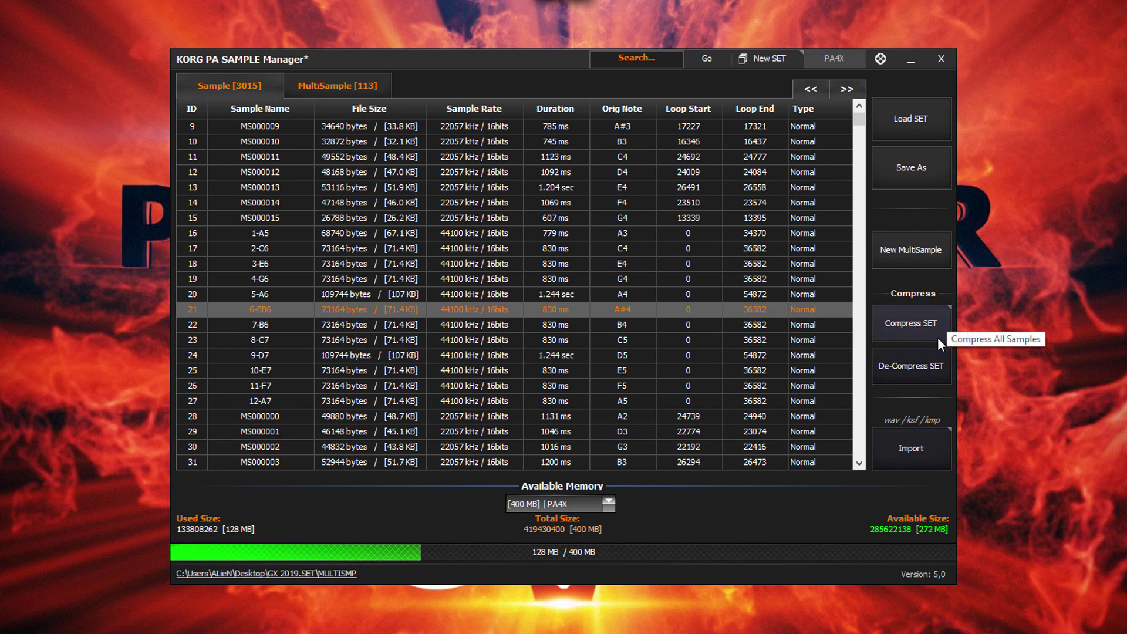
Step: Compress the set with the Duration Above 2 Sec filter and confirm Yes
{"action": "left_click", "coordinate": [940, 315]}
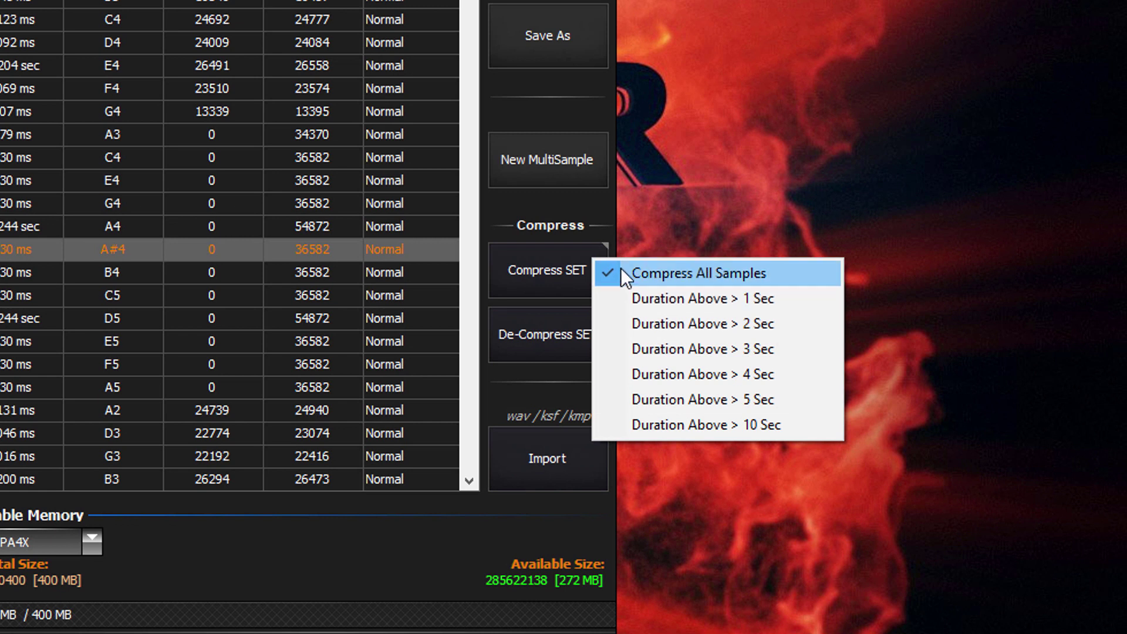
{"action": "left_click", "coordinate": [623, 325]}
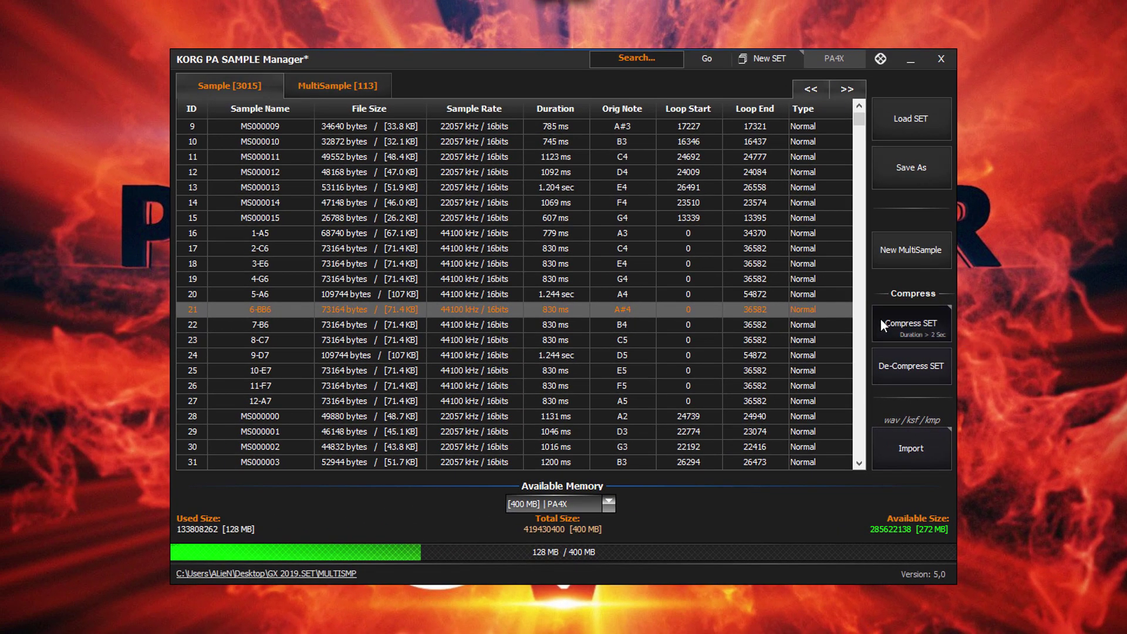
{"action": "left_click", "coordinate": [861, 318]}
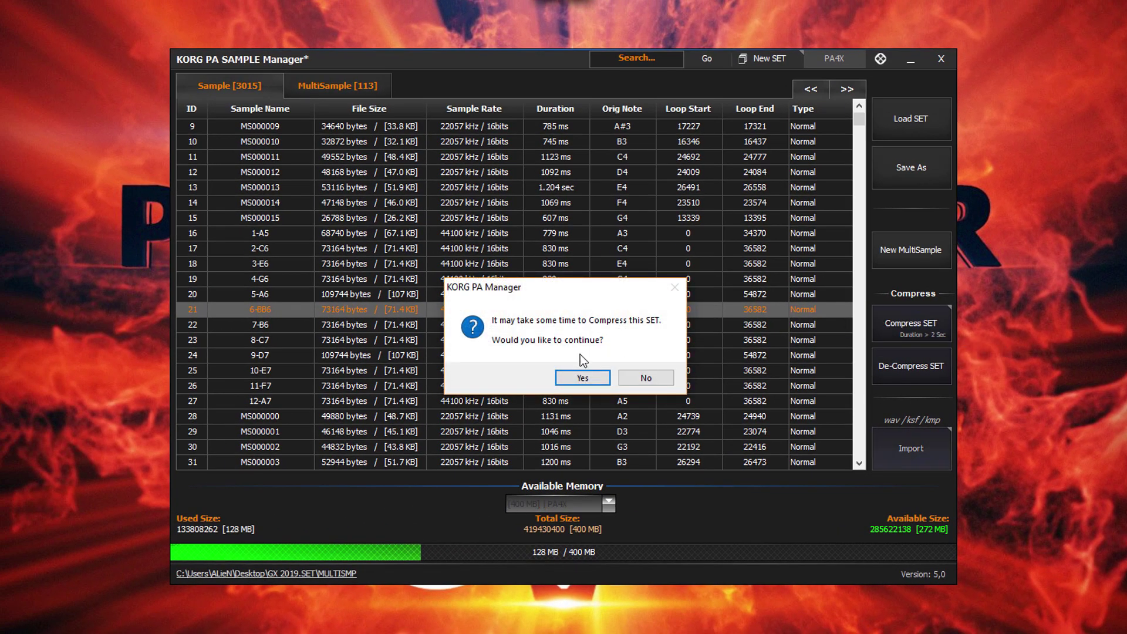
{"action": "left_click", "coordinate": [581, 378]}
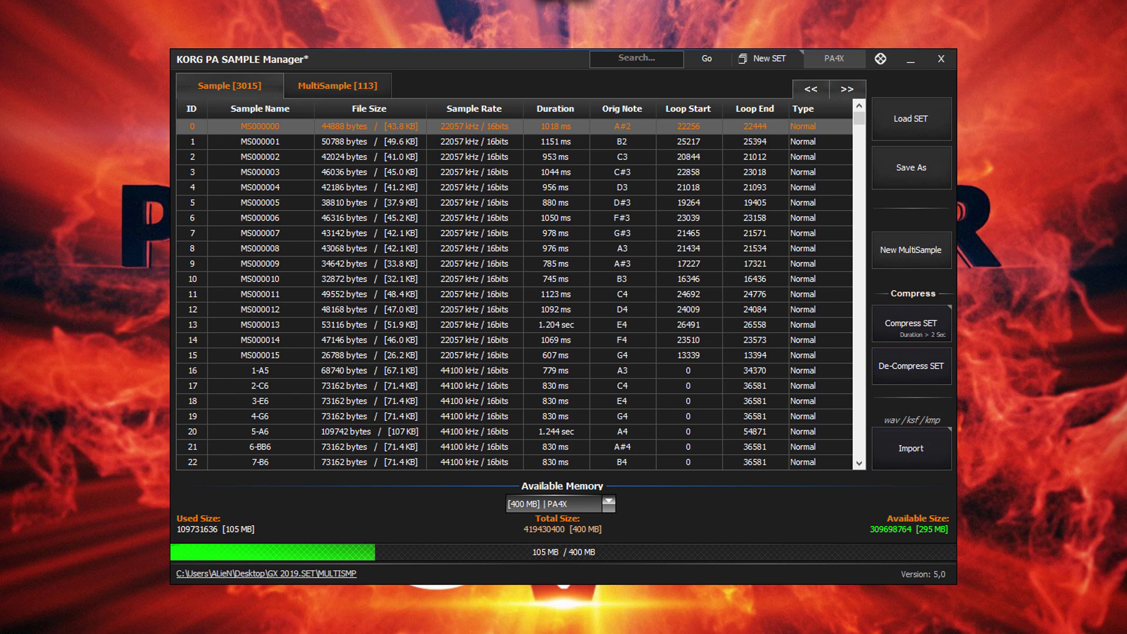
{"action": "left_click", "coordinate": [844, 91]}
{"action": "left_click", "coordinate": [843, 91]}
{"action": "left_click", "coordinate": [843, 91]}
{"action": "left_click", "coordinate": [843, 91]}
{"action": "left_click", "coordinate": [843, 91]}
{"action": "left_click", "coordinate": [843, 91]}
{"action": "left_click", "coordinate": [843, 91]}
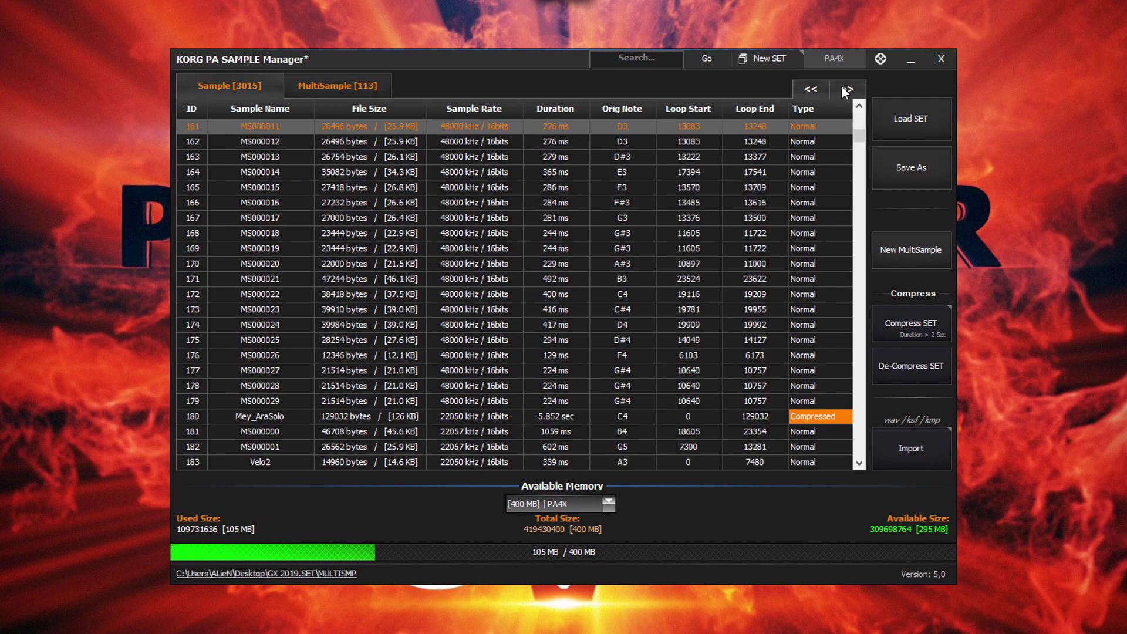
{"action": "left_click", "coordinate": [843, 91]}
{"action": "left_click", "coordinate": [843, 91]}
{"action": "scroll", "coordinate": [809, 220], "scroll_direction": "down", "scroll_amount": 4}
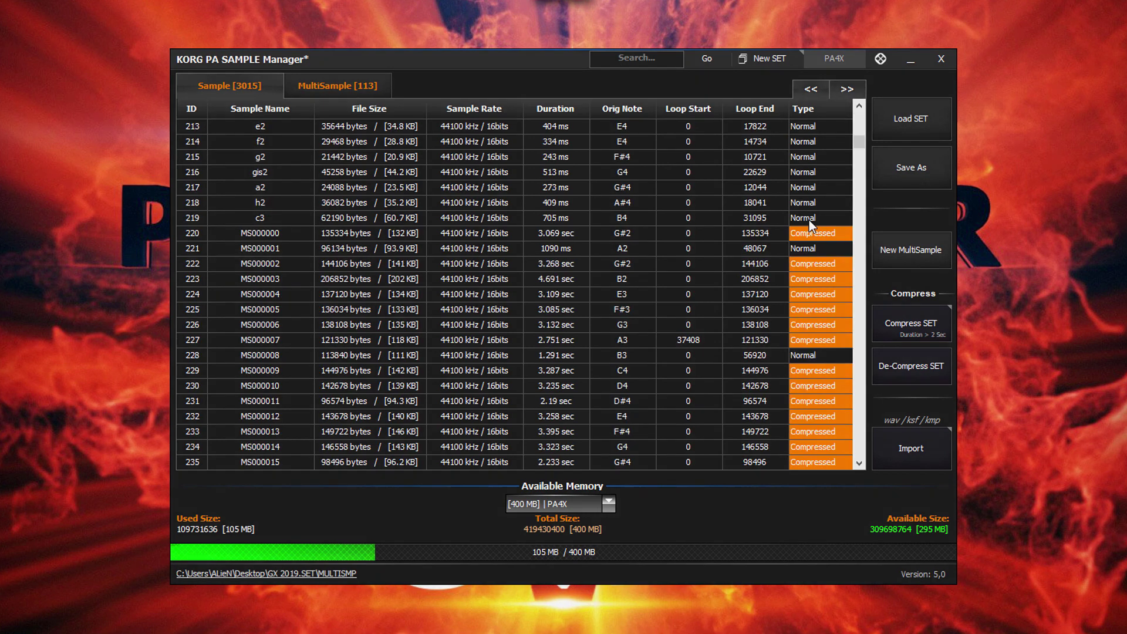